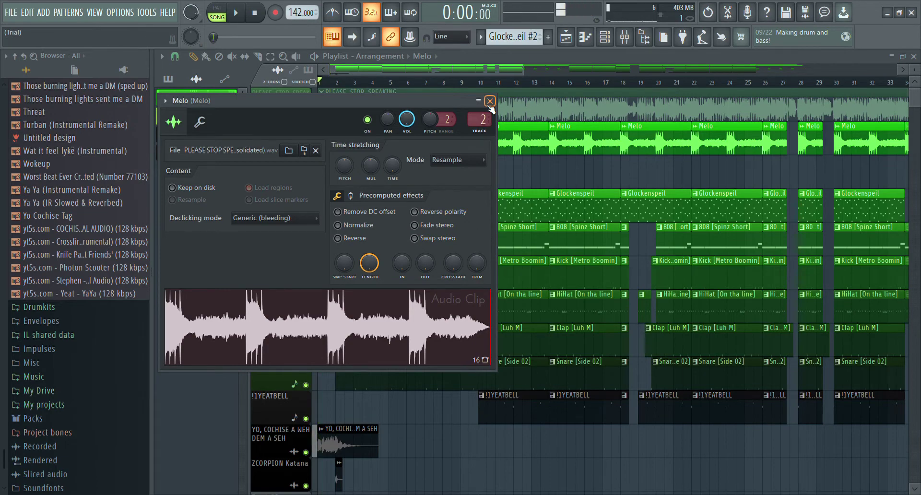
Close the Melo clip settings, list the patterns, and play the Tutti pattern in the piano roll
{"action": "left_click", "coordinate": [490, 102]}
{"action": "left_click", "coordinate": [169, 80]}
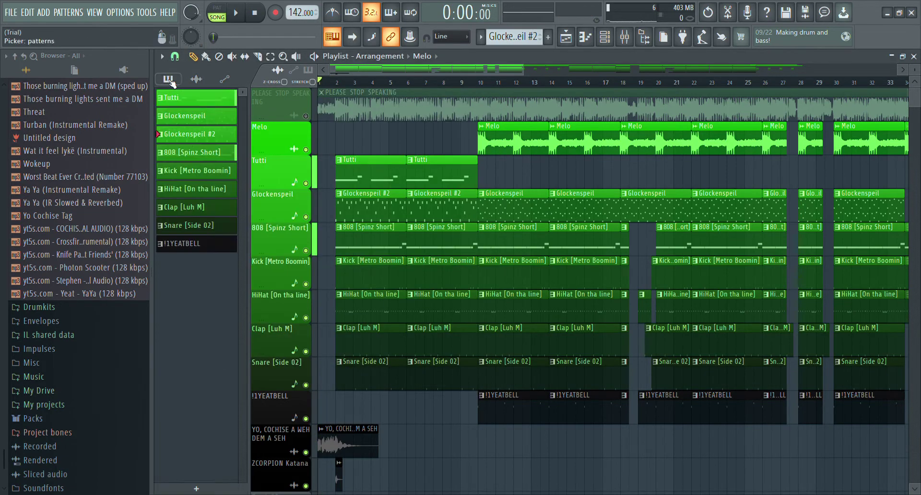
{"action": "double_click", "coordinate": [179, 98]}
{"action": "key", "text": "space"}
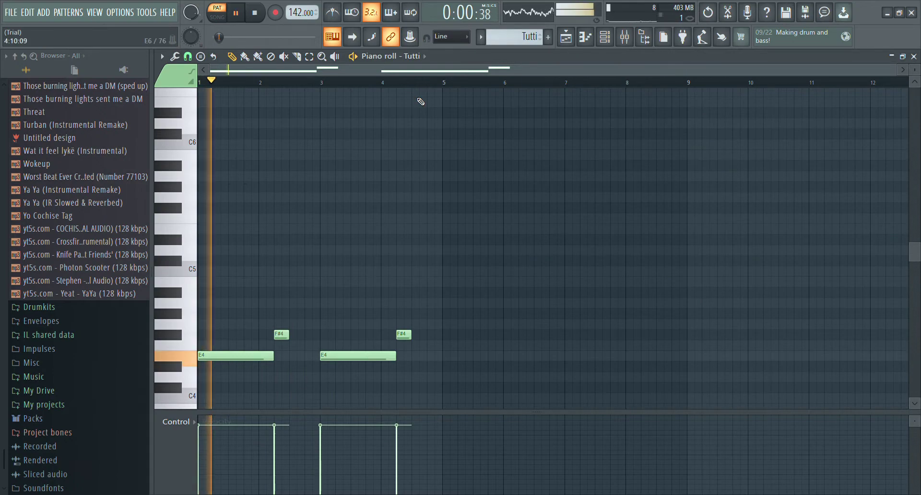
{"action": "scroll", "coordinate": [403, 269], "scroll_direction": "down", "scroll_amount": 4}
Inspect the FLEX preset used by the Tutti channel in the channel rack
{"action": "left_click", "coordinate": [613, 41]}
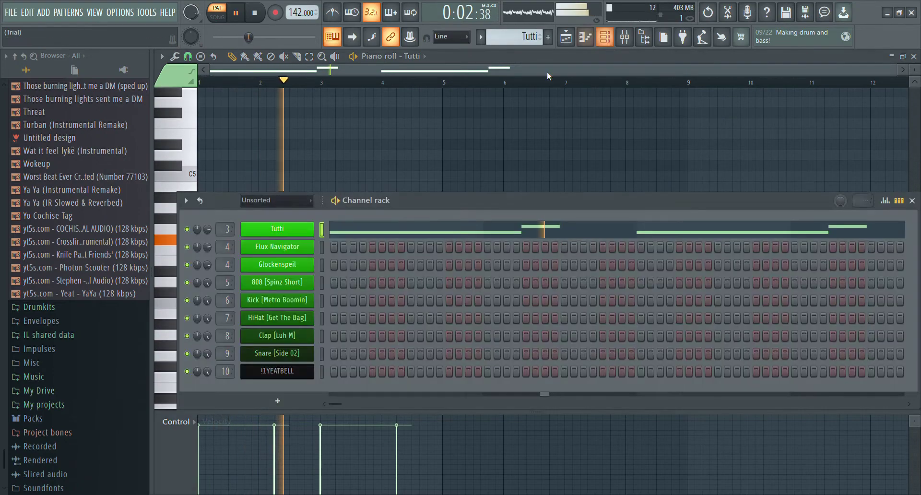
{"action": "left_click", "coordinate": [270, 230]}
{"action": "scroll", "coordinate": [298, 375], "scroll_direction": "down", "scroll_amount": 2}
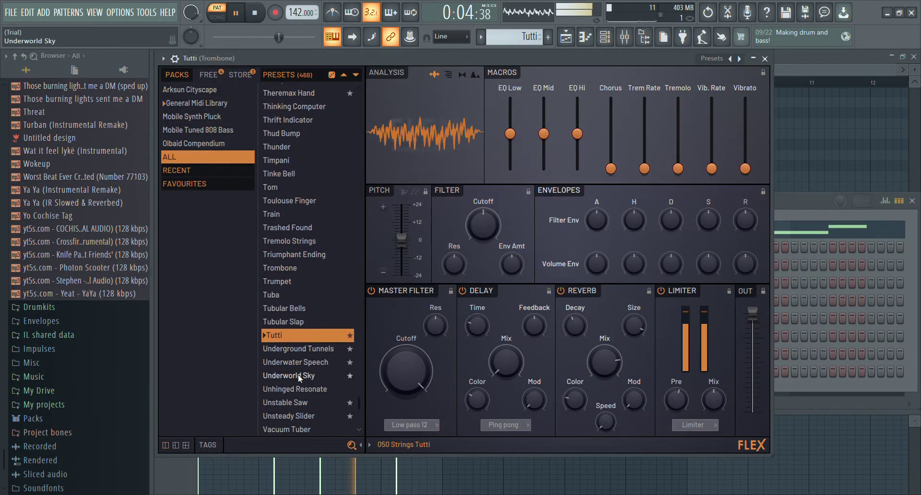
{"action": "left_click", "coordinate": [765, 58]}
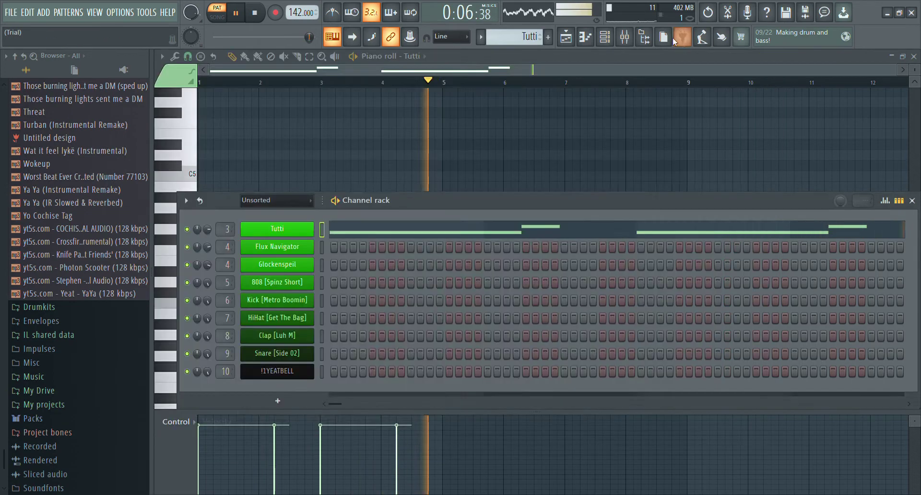
Check the Gross Beat effect on the Trombone mixer track, close the mixer and channel rack, and stop playback
{"action": "left_click", "coordinate": [625, 37]}
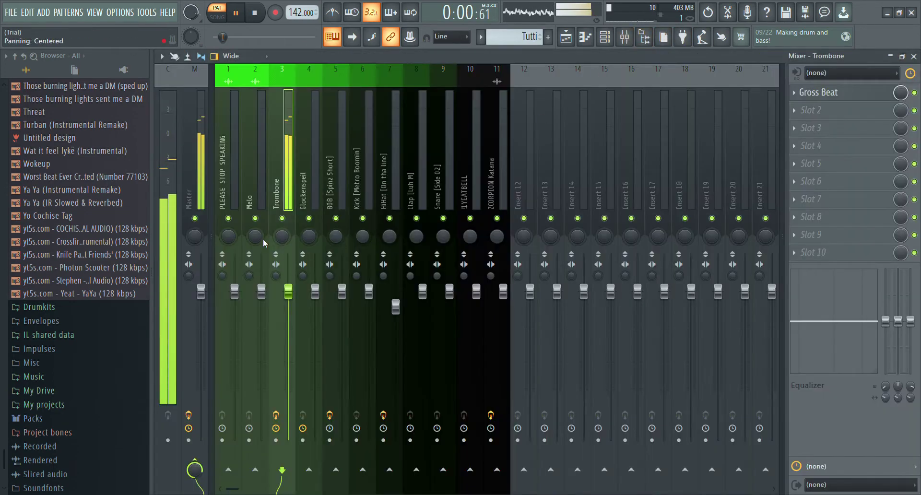
{"action": "left_click", "coordinate": [816, 92]}
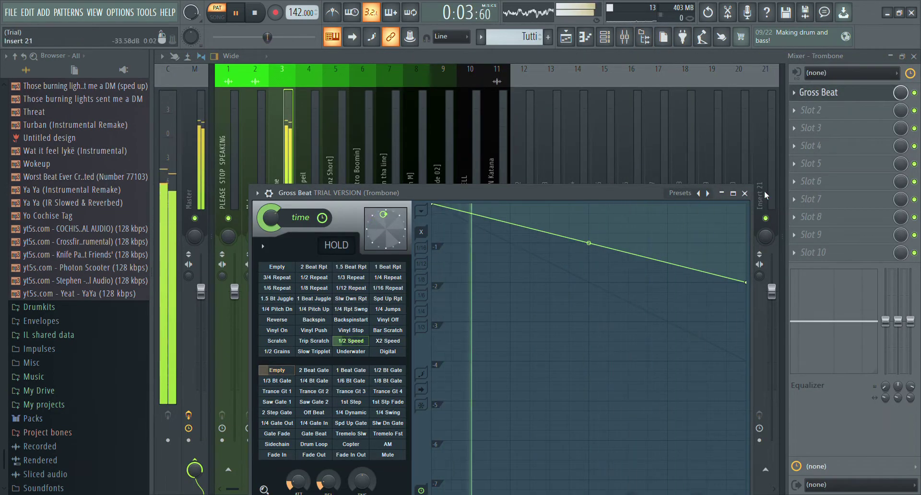
{"action": "left_click", "coordinate": [893, 94]}
{"action": "left_click", "coordinate": [914, 57]}
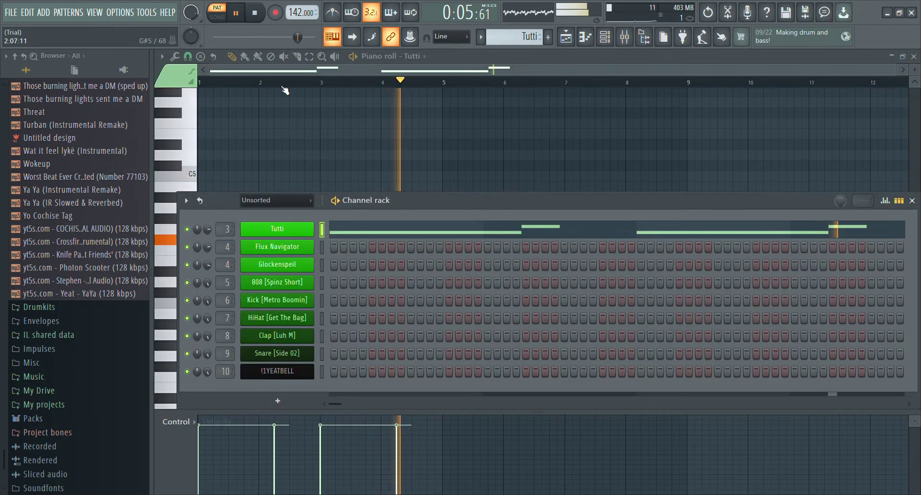
{"action": "key", "text": "F6"}
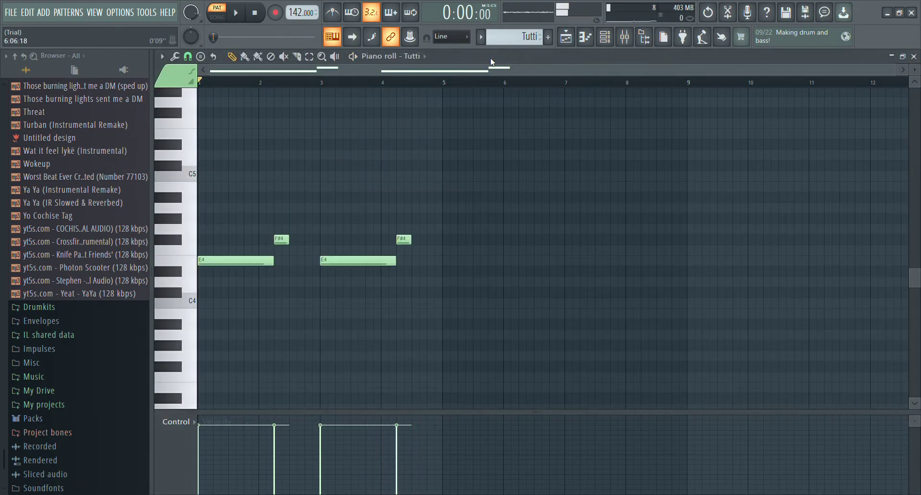
Play the Glockenspeil pattern and examine the notes of its Flux Navigator and Glockenspeil channels in the piano roll
{"action": "scroll", "coordinate": [529, 42], "scroll_direction": "down", "scroll_amount": 1}
{"action": "scroll", "coordinate": [408, 144], "scroll_direction": "up", "scroll_amount": 5}
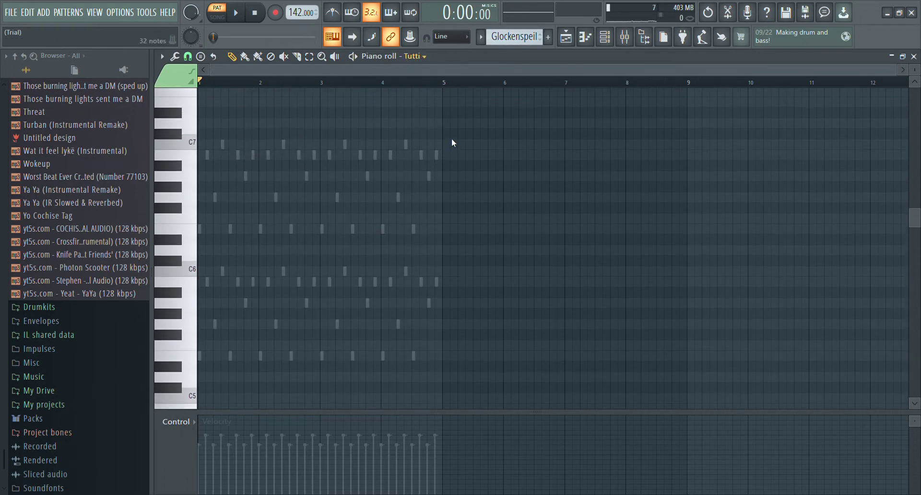
{"action": "key", "text": "space"}
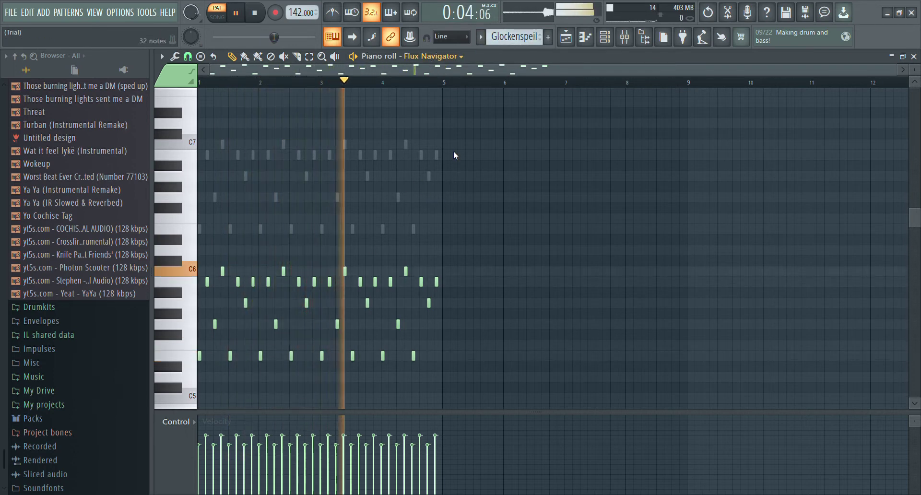
{"action": "key", "text": "Down"}
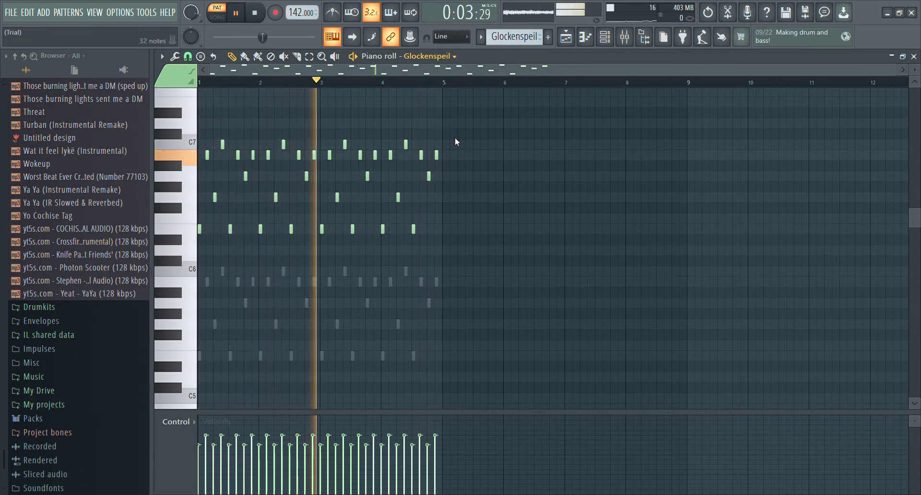
{"action": "key", "text": "Up"}
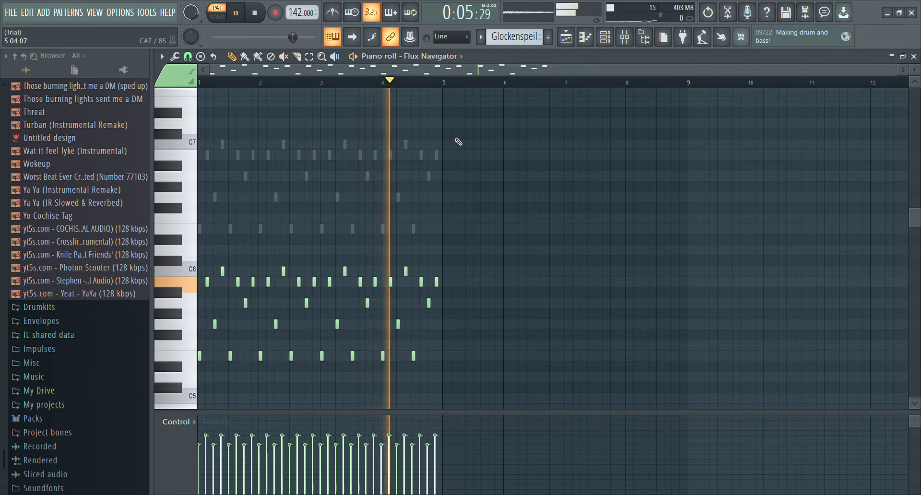
{"action": "key", "text": "space"}
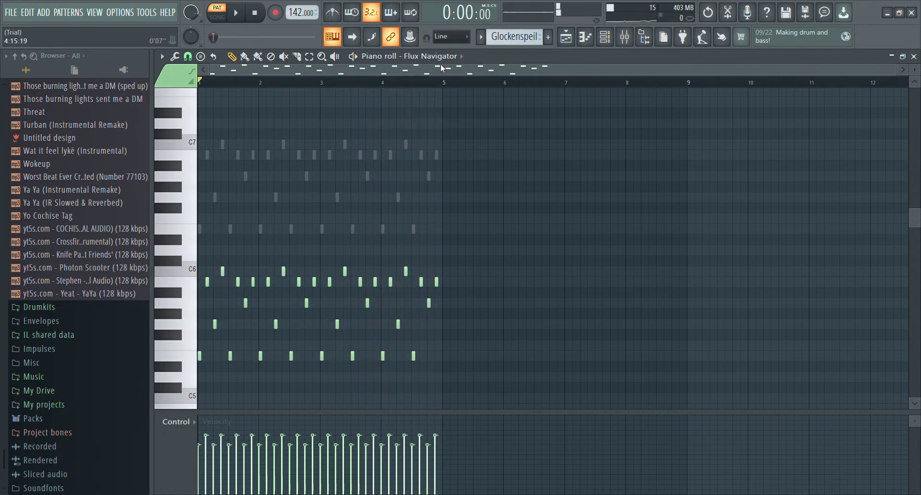
Play the Glockenspeil #2 pattern and view its Glockenspeil notes in the piano roll
{"action": "key", "text": "Up"}
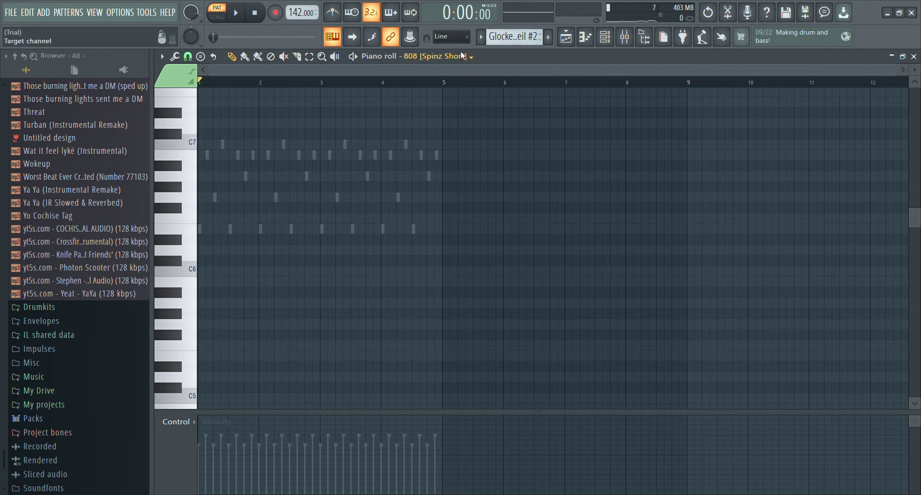
{"action": "double_click", "coordinate": [437, 155]}
{"action": "key", "text": "space"}
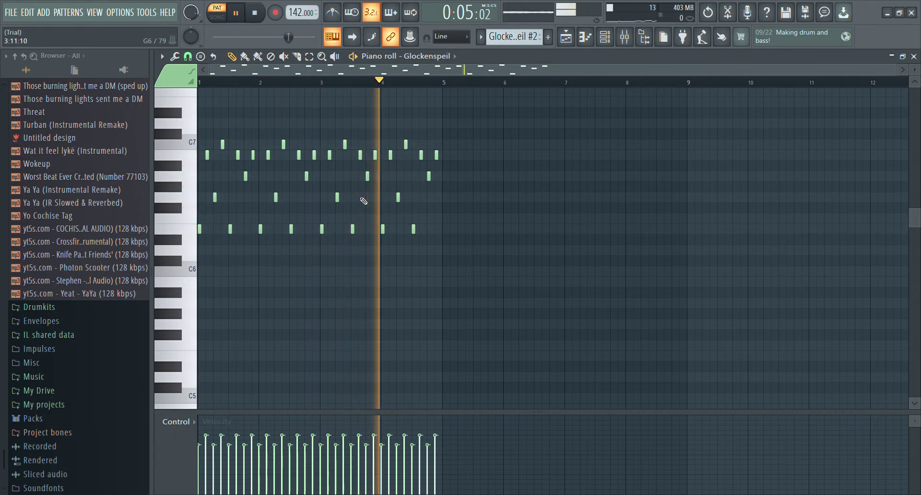
{"action": "key", "text": "space"}
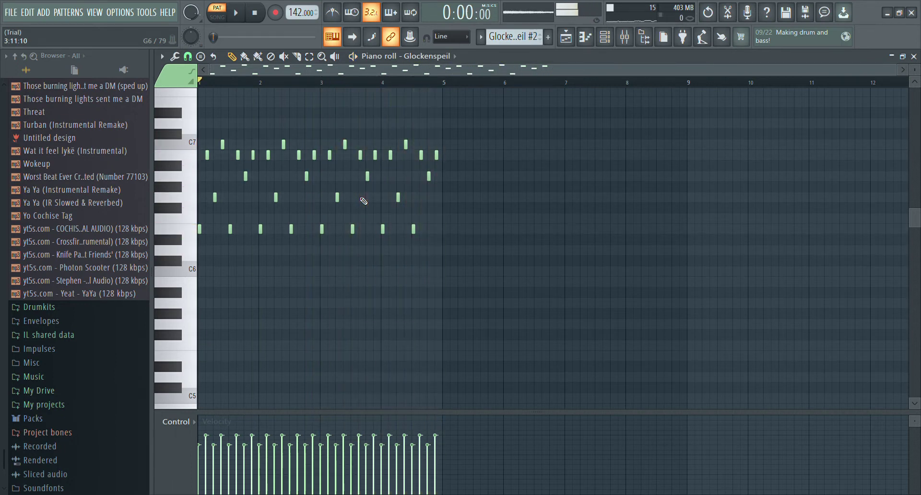
View the notes of the 808 [Spinz Short] pattern in the piano roll and play it
{"action": "key", "text": "Down"}
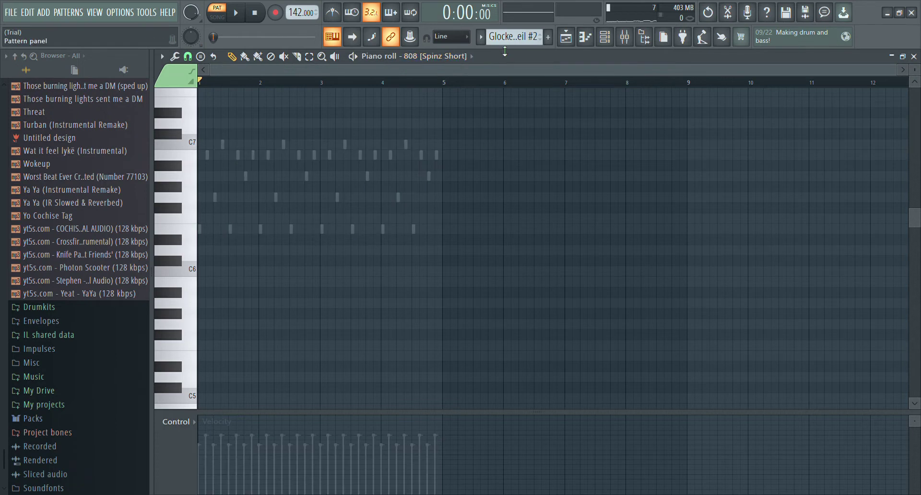
{"action": "scroll", "coordinate": [357, 310], "scroll_direction": "down", "scroll_amount": 4}
{"action": "key", "text": "space"}
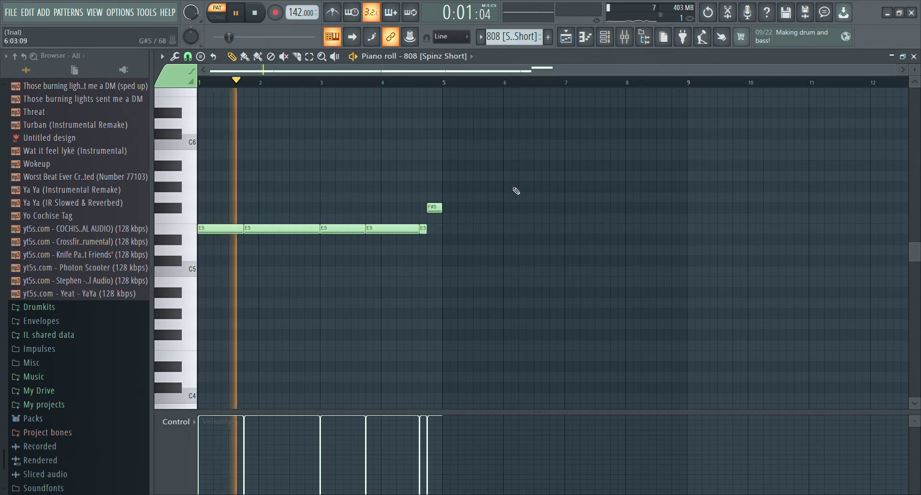
{"action": "key", "text": "space"}
Play the Kick [Metro Boomin] and HiHat [On tha line] patterns while viewing their notes in the piano roll
{"action": "scroll", "coordinate": [499, 38], "scroll_direction": "up", "scroll_amount": 1}
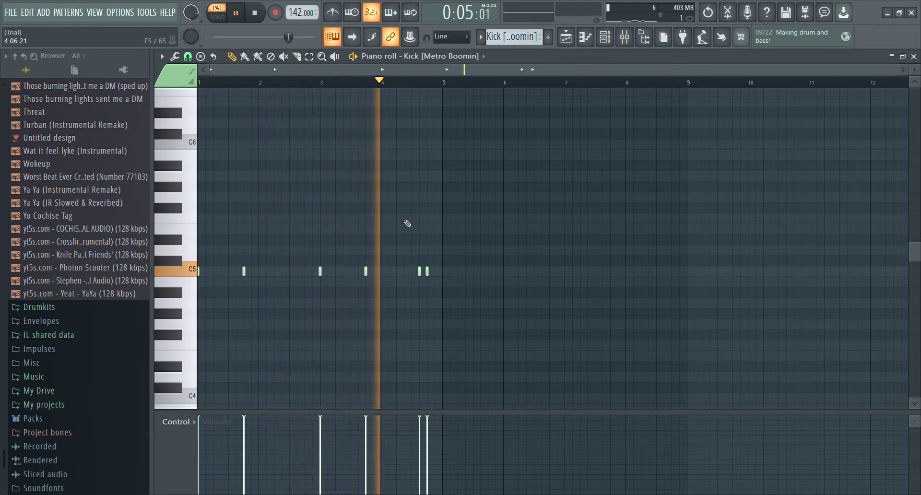
{"action": "key", "text": "space"}
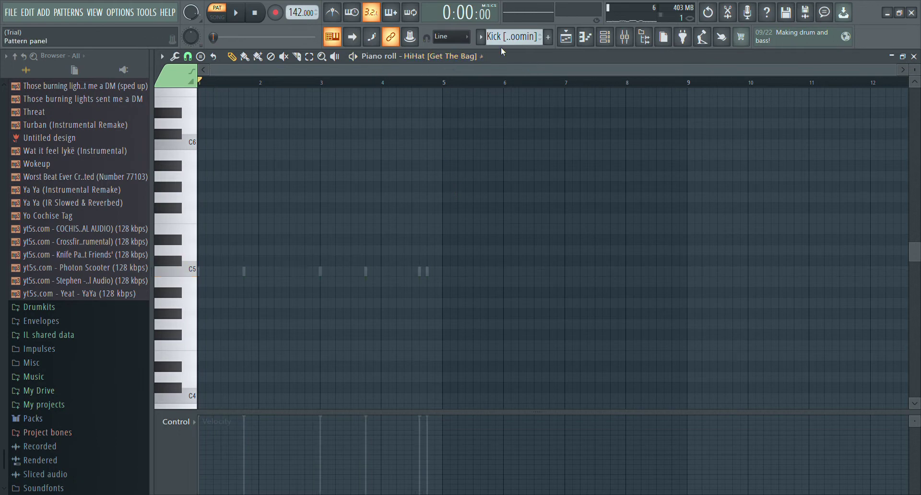
{"action": "scroll", "coordinate": [512, 36], "scroll_direction": "down", "scroll_amount": 2}
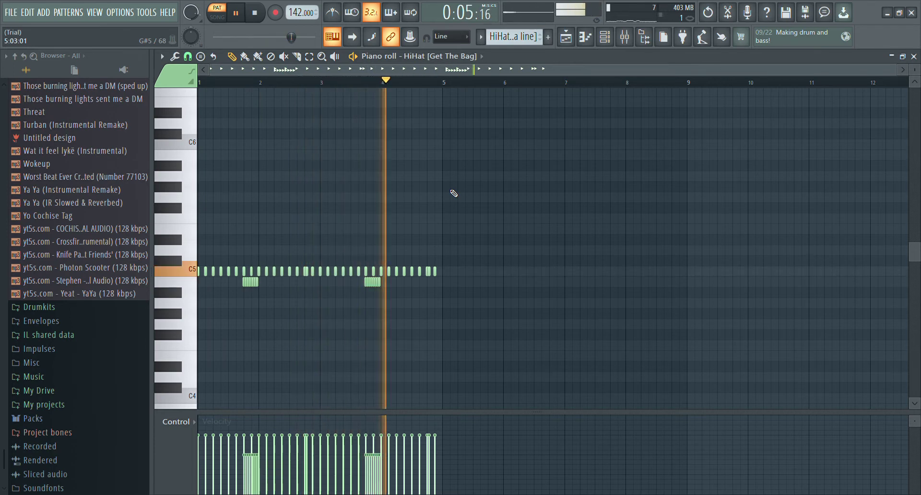
{"action": "key", "text": "space"}
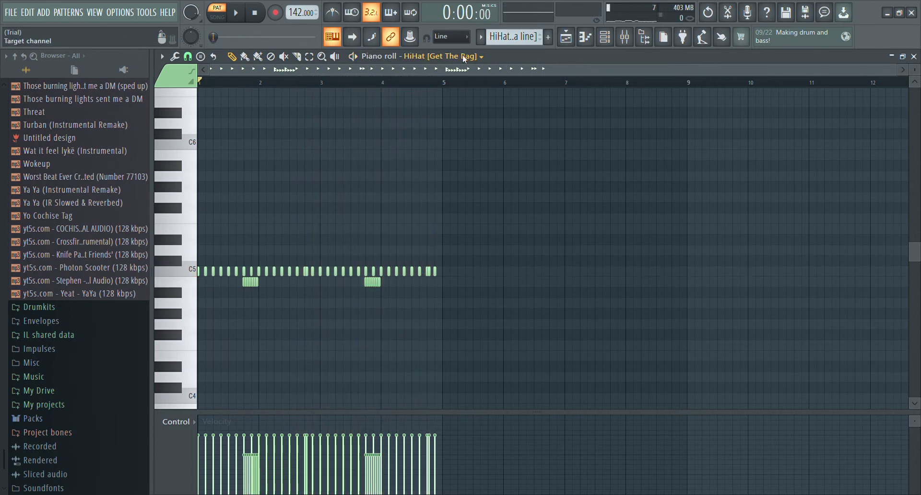
Play the Clap [Luh M] and Snare [Side 02] patterns while viewing their notes in the piano roll
{"action": "left_click", "coordinate": [481, 56]}
{"action": "key", "text": "space"}
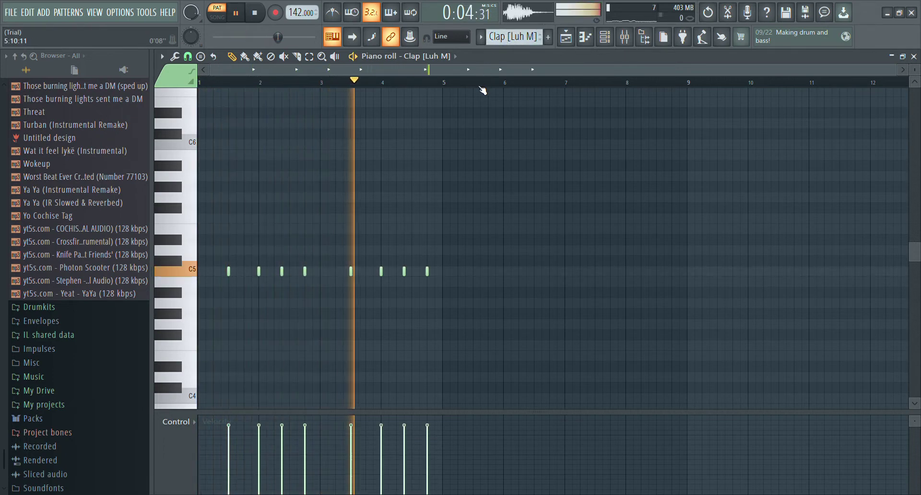
{"action": "key", "text": "space"}
{"action": "key", "text": "Down"}
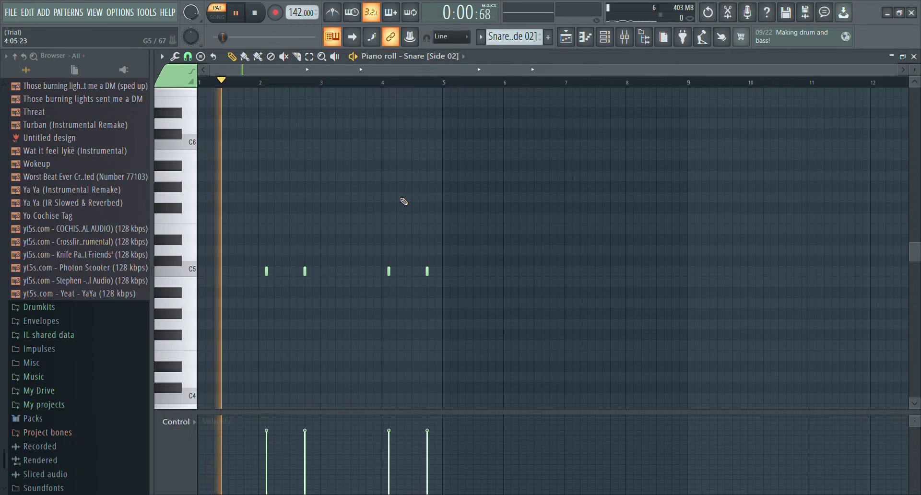
Play the !1YEATBELL pattern and view its notes in the piano roll
{"action": "scroll", "coordinate": [404, 202], "scroll_direction": "down", "scroll_amount": 1}
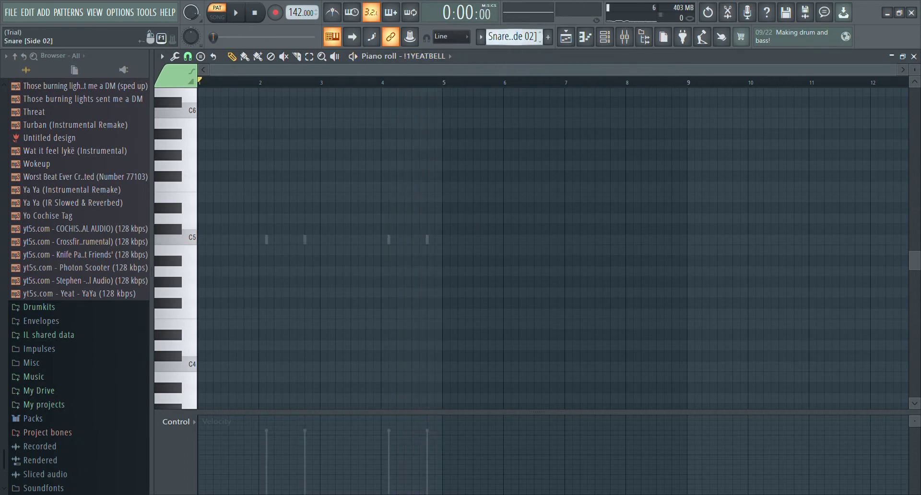
{"action": "scroll", "coordinate": [442, 199], "scroll_direction": "down", "scroll_amount": 1}
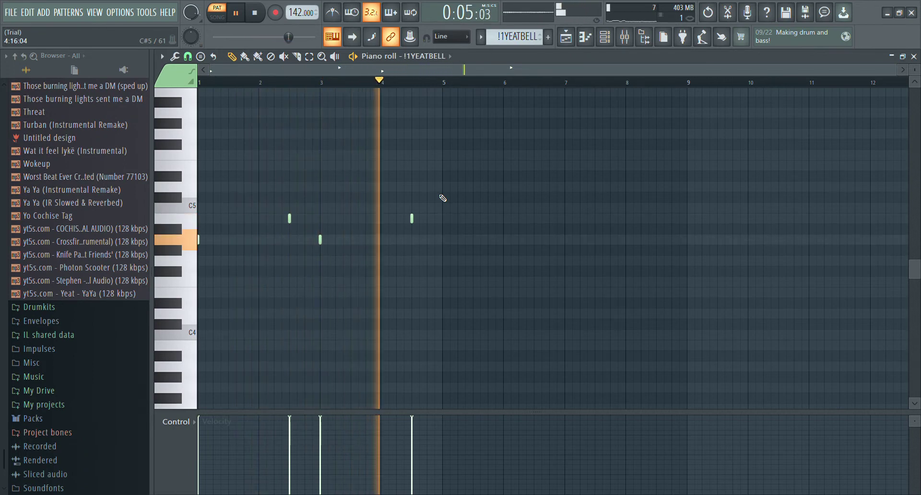
{"action": "key", "text": "space"}
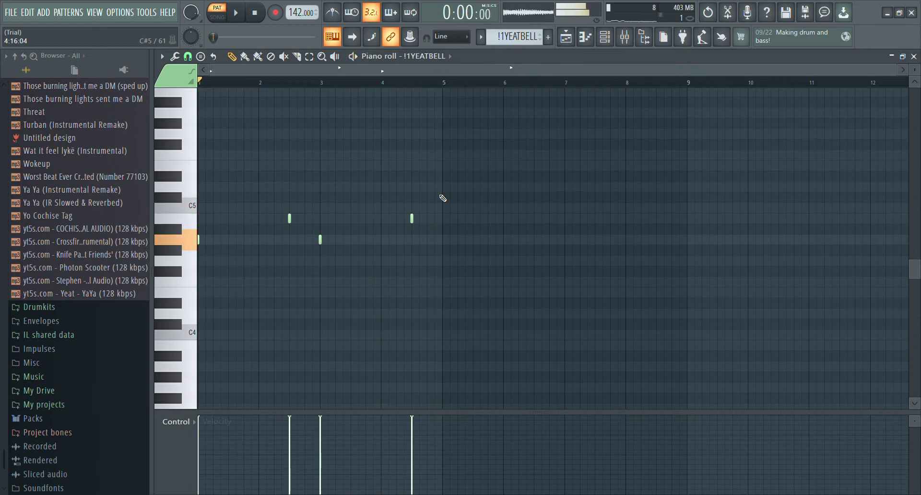
Close the piano roll and channel rack, and return to the playlist in song mode
{"action": "left_click", "coordinate": [915, 57]}
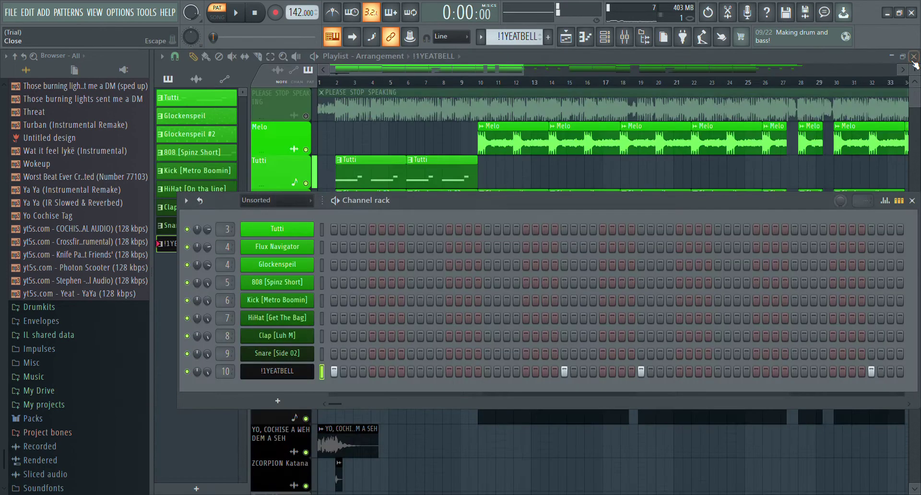
{"action": "left_click_drag", "start_coordinate": [608, 202], "coordinate": [587, 194]}
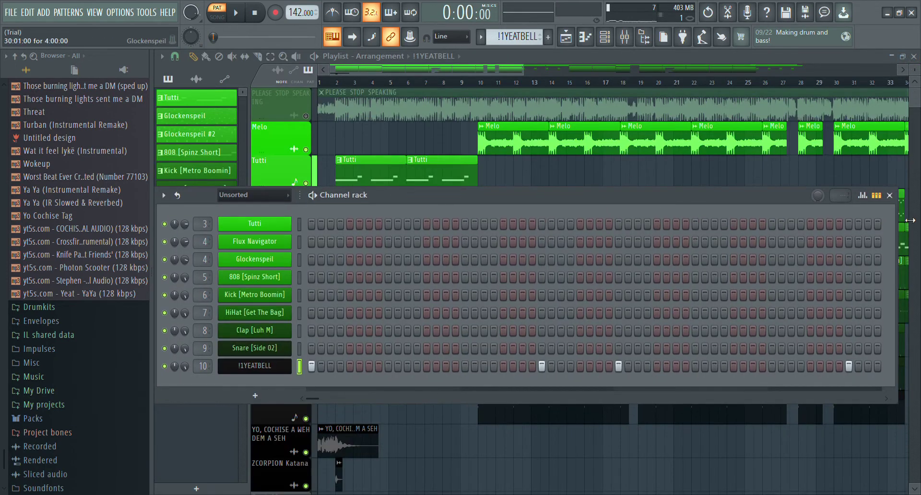
{"action": "left_click", "coordinate": [890, 195]}
{"action": "left_click_drag", "start_coordinate": [457, 69], "coordinate": [382, 90]}
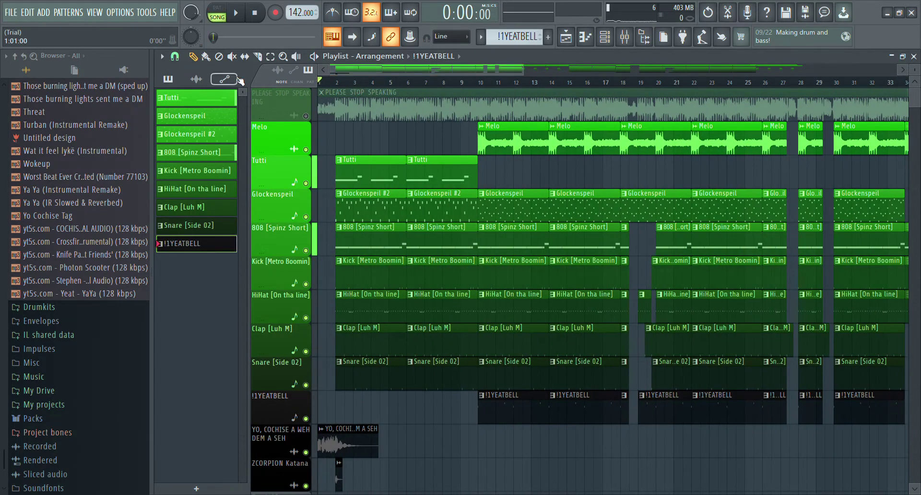
Inspect the sample settings of the YO, COCHISE A WEH DEM A SEH audio clip
{"action": "scroll", "coordinate": [382, 272], "scroll_direction": "down", "scroll_amount": 4}
{"action": "double_click", "coordinate": [348, 307]}
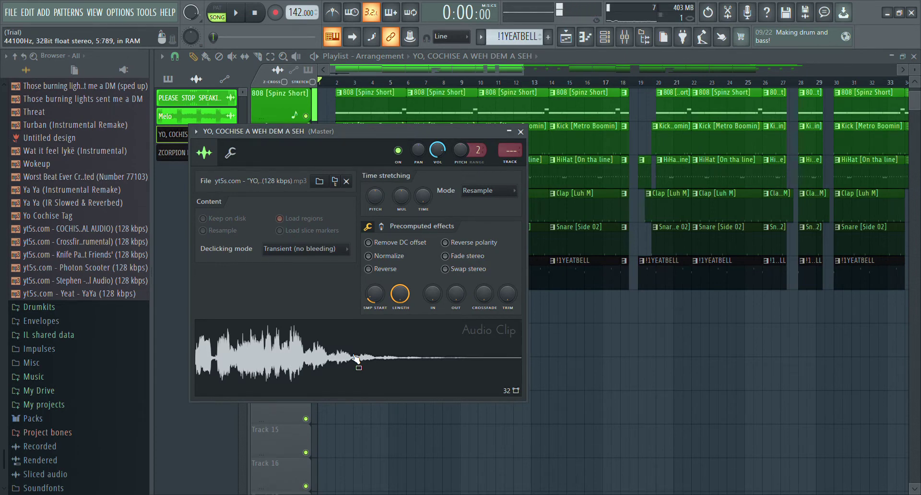
{"action": "left_click", "coordinate": [522, 132]}
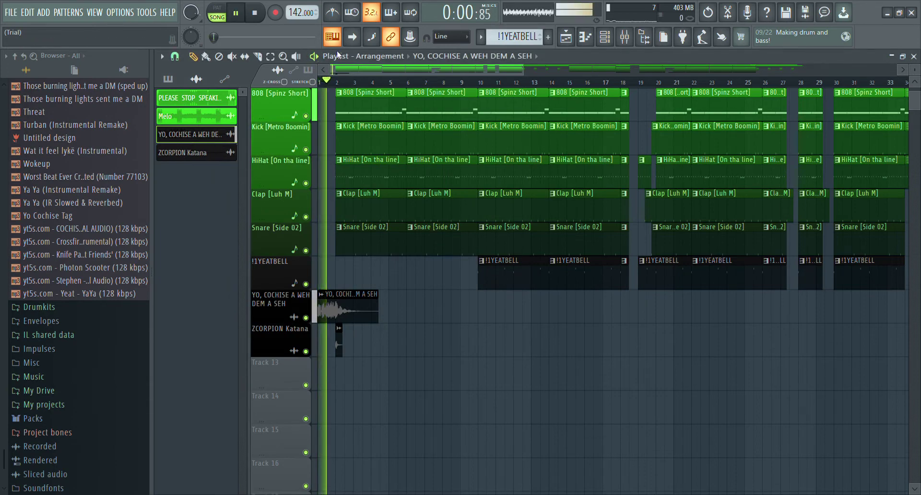
Play the full arrangement from the start and follow its opening bars in the playlist
{"action": "scroll", "coordinate": [395, 190], "scroll_direction": "up", "scroll_amount": 4}
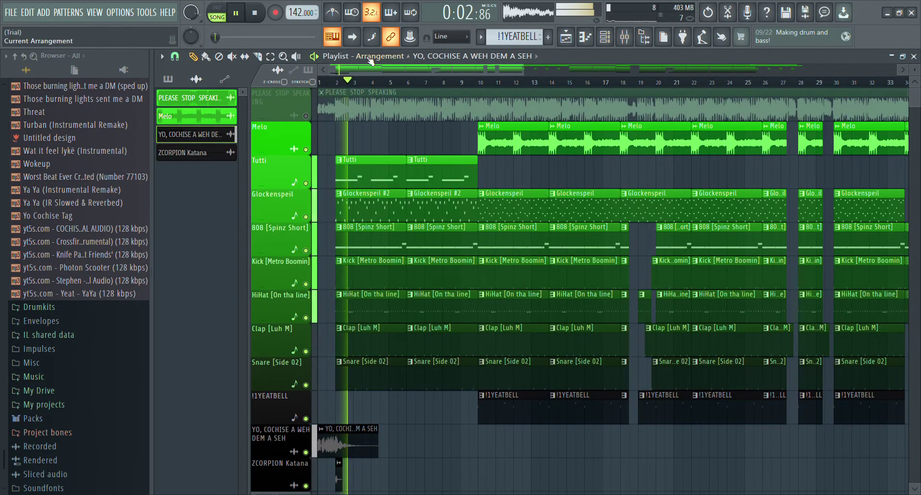
{"action": "scroll", "coordinate": [374, 79], "scroll_direction": "up", "scroll_amount": 3}
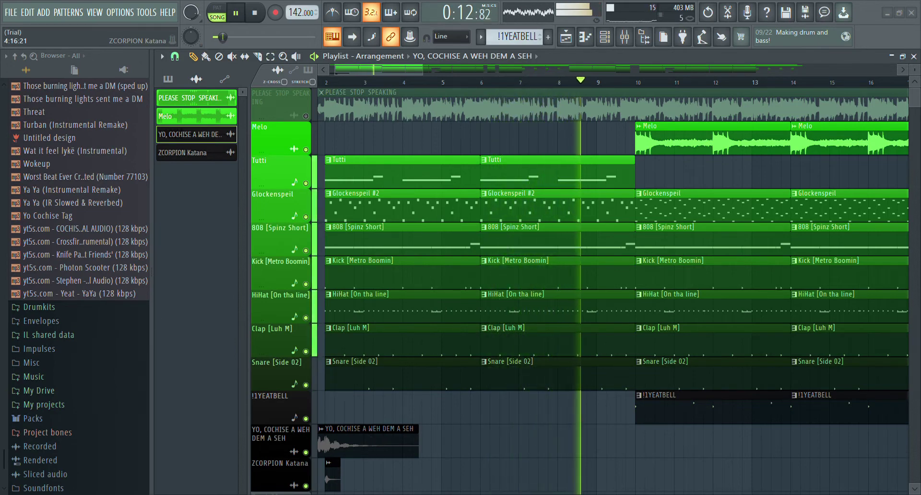
Follow the playing arrangement through the first Melo section and the sparse 808, kick and hi-hat break before bar 42
{"action": "left_click_drag", "start_coordinate": [394, 71], "coordinate": [459, 66]}
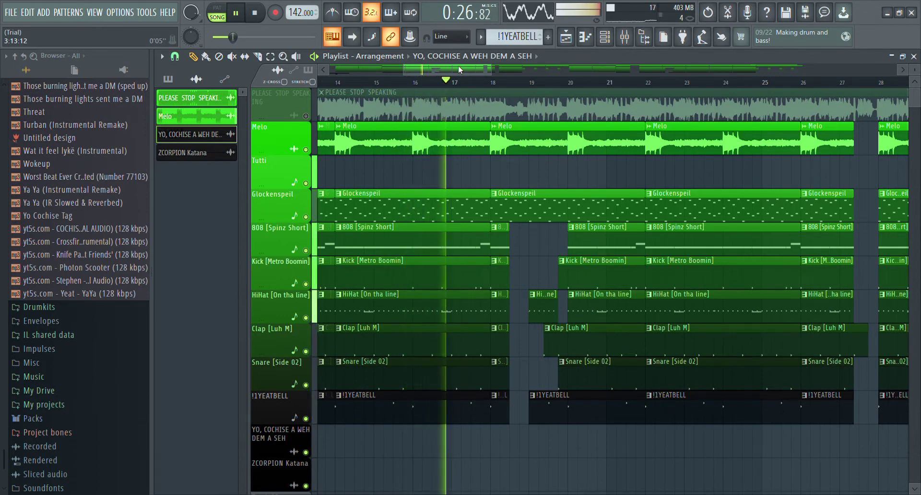
{"action": "left_click_drag", "start_coordinate": [454, 66], "coordinate": [469, 69]}
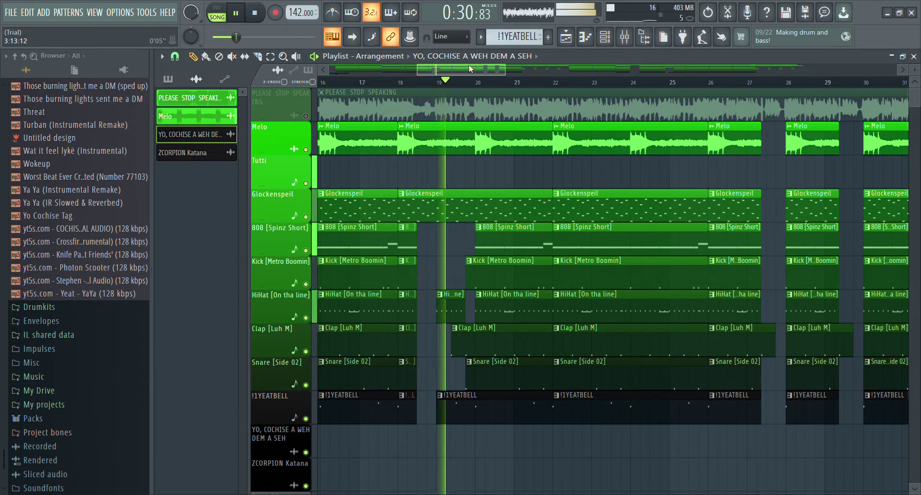
{"action": "left_click_drag", "start_coordinate": [469, 64], "coordinate": [498, 70]}
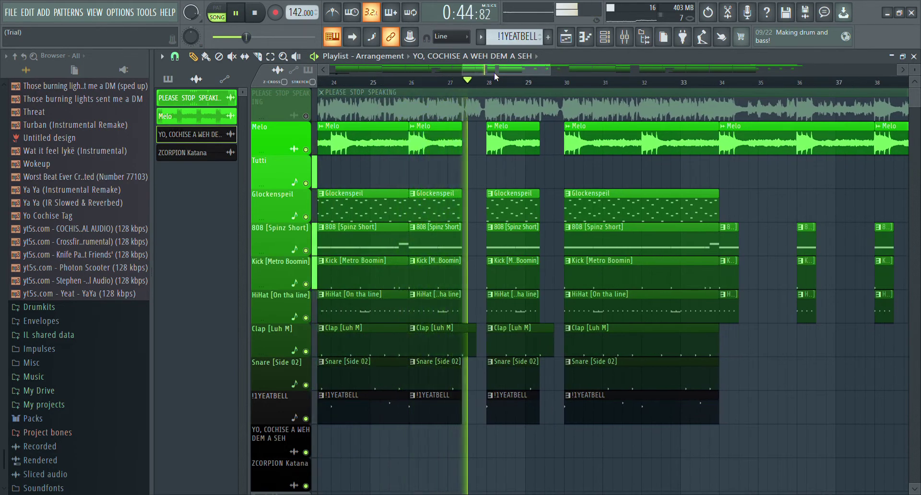
{"action": "left_click_drag", "start_coordinate": [495, 74], "coordinate": [512, 77]}
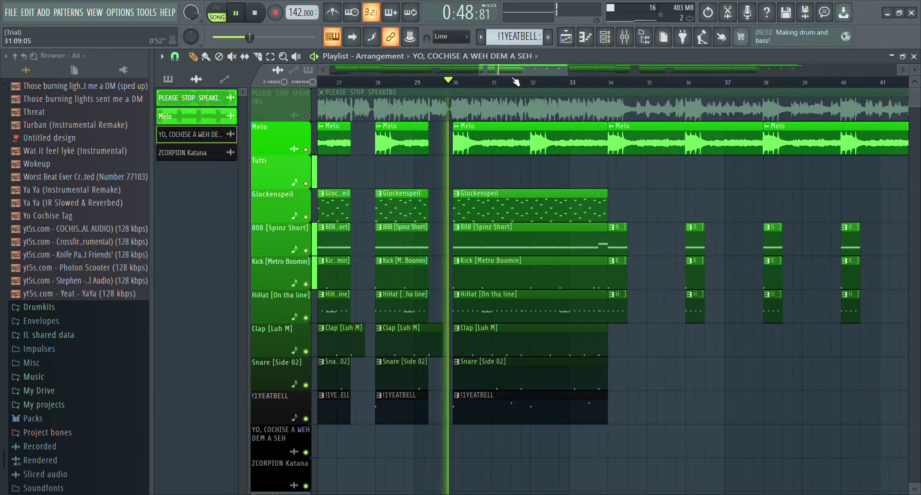
{"action": "left_click_drag", "start_coordinate": [507, 74], "coordinate": [527, 76]}
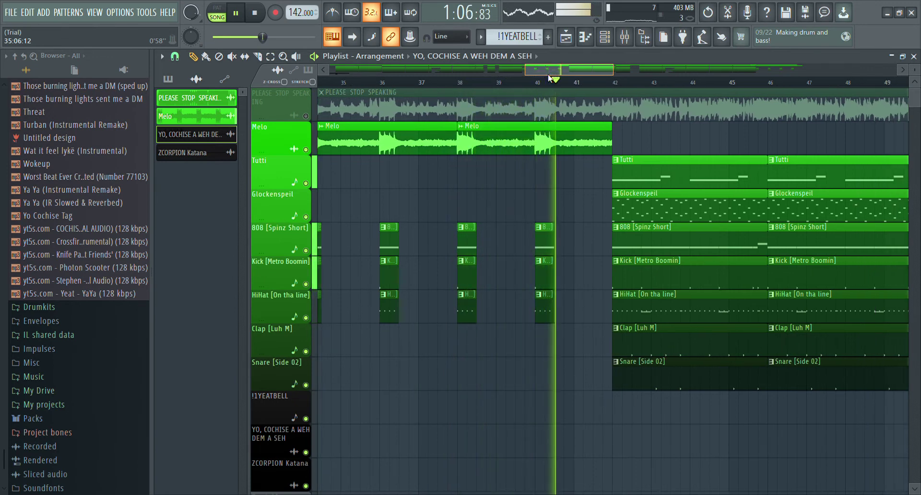
Follow the playing arrangement from the second Tutti section at bar 42 through to the final Melo clip's end near bar 82
{"action": "left_click_drag", "start_coordinate": [556, 74], "coordinate": [587, 76]}
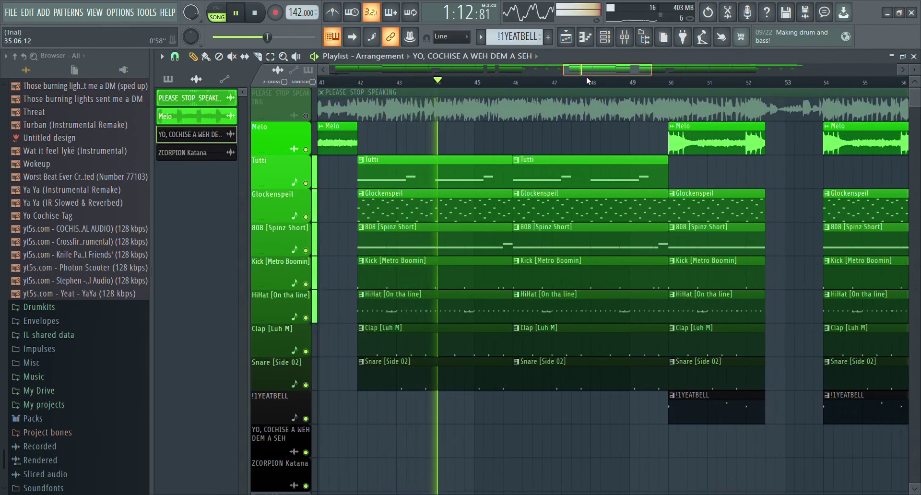
{"action": "left_click_drag", "start_coordinate": [587, 77], "coordinate": [602, 82]}
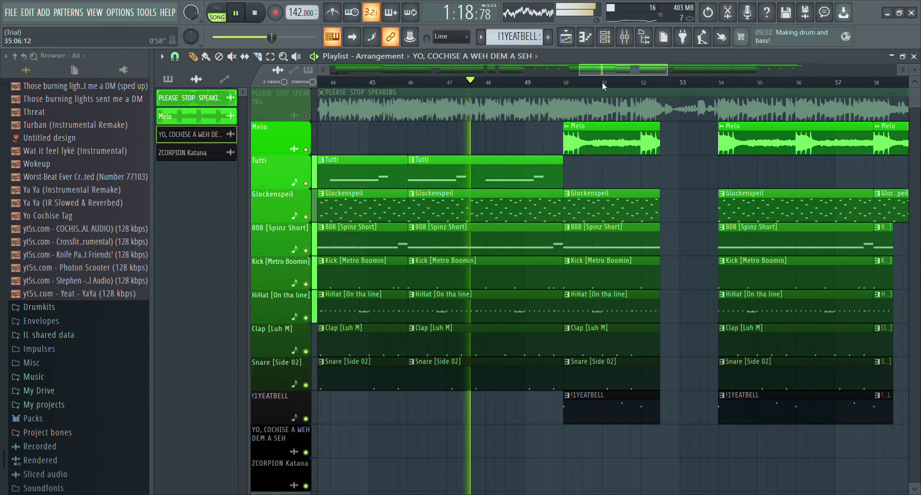
{"action": "left_click_drag", "start_coordinate": [603, 82], "coordinate": [645, 86]}
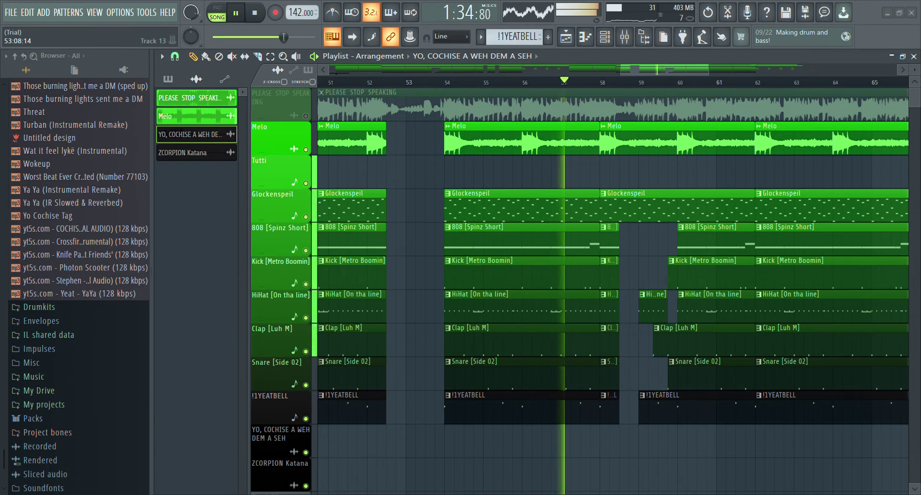
{"action": "left_click_drag", "start_coordinate": [639, 69], "coordinate": [673, 77]}
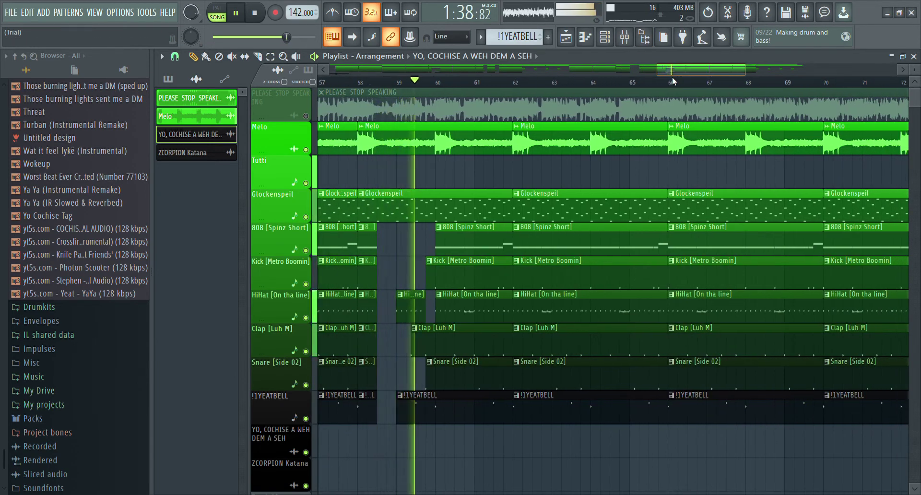
{"action": "left_click_drag", "start_coordinate": [673, 77], "coordinate": [711, 73]}
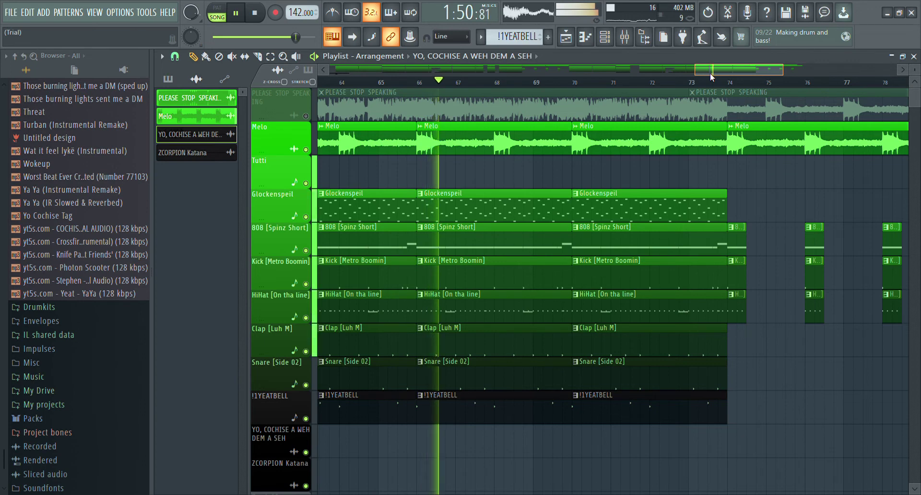
{"action": "left_click_drag", "start_coordinate": [711, 73], "coordinate": [720, 76]}
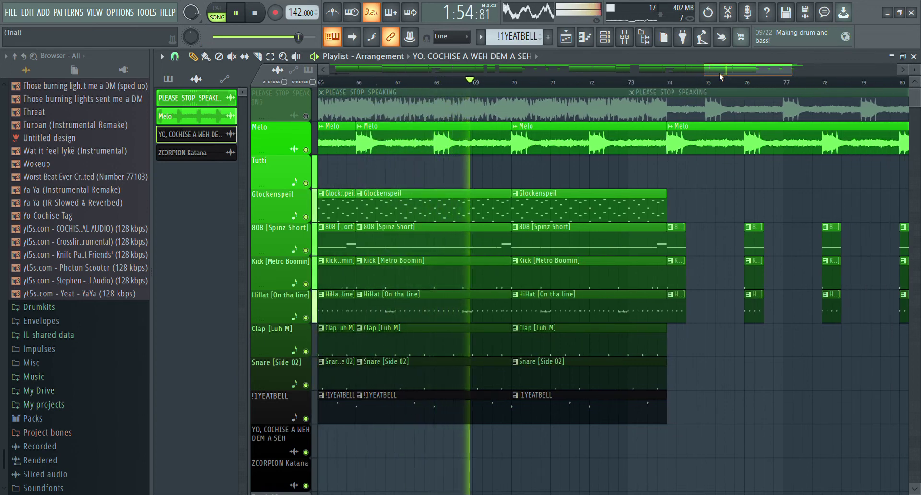
{"action": "left_click_drag", "start_coordinate": [720, 73], "coordinate": [740, 71]}
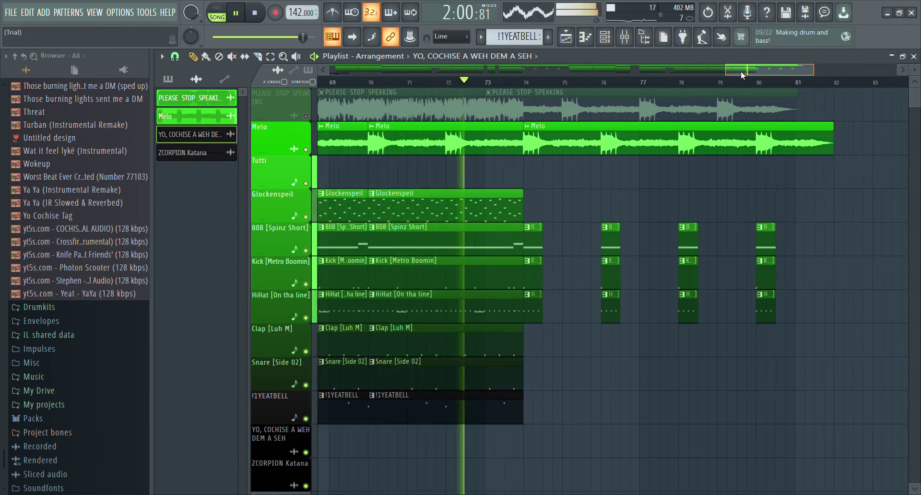
{"action": "left_click_drag", "start_coordinate": [740, 71], "coordinate": [750, 69]}
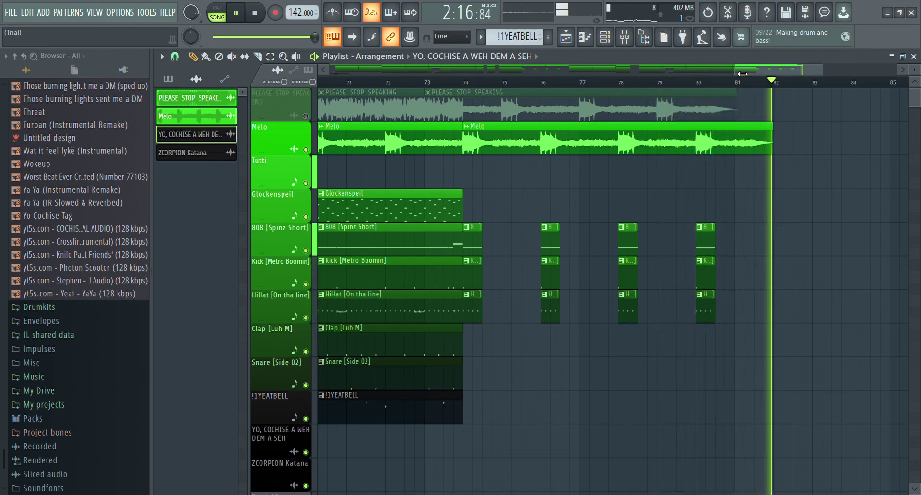
Stop playback and fit the whole arrangement in the playlist to review all its tracks from start to end
{"action": "left_click_drag", "start_coordinate": [743, 74], "coordinate": [331, 72]}
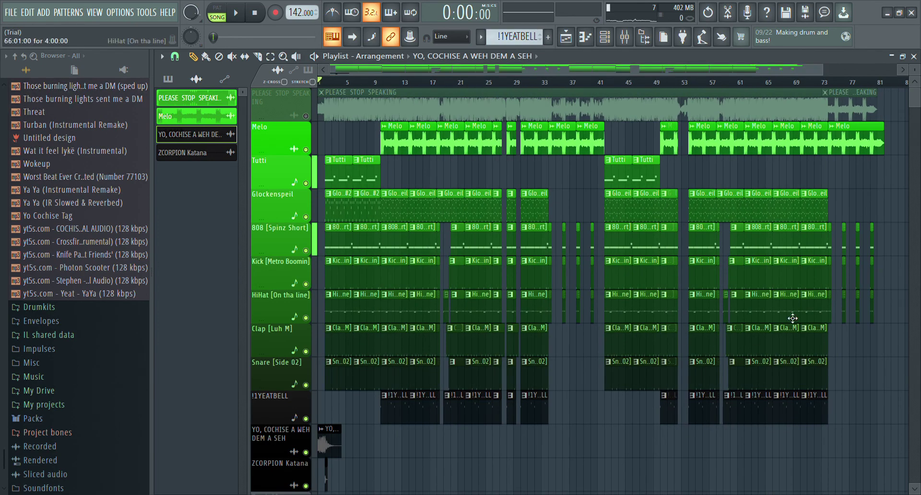
{"action": "scroll", "coordinate": [554, 370], "scroll_direction": "down", "scroll_amount": 2}
{"action": "scroll", "coordinate": [554, 370], "scroll_direction": "up", "scroll_amount": 2}
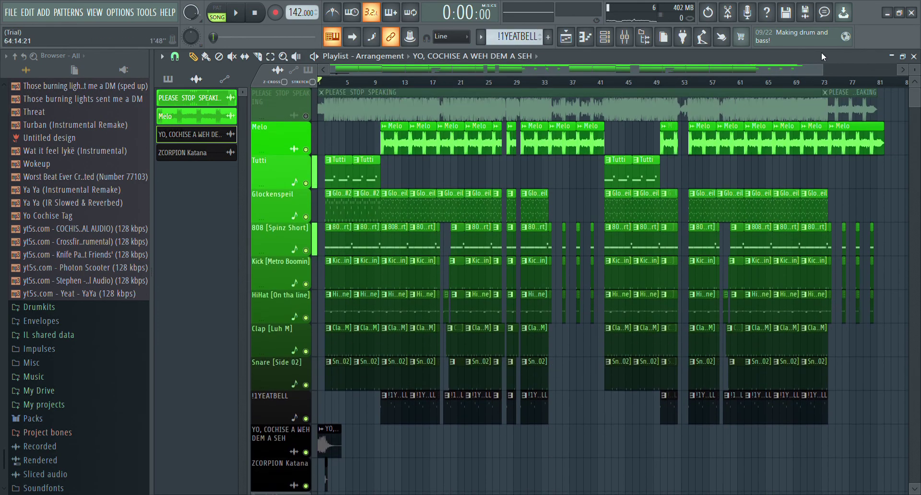